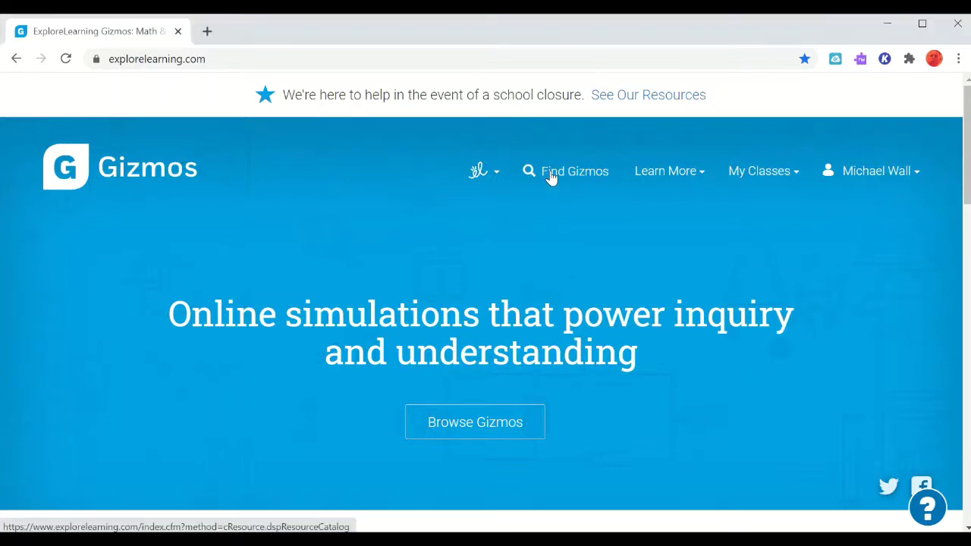
# - Search 'cru', launch the Crumple Zones Gizmo and show its lesson description and materials
pyautogui.click(550, 177)
pyautogui.write('cru')
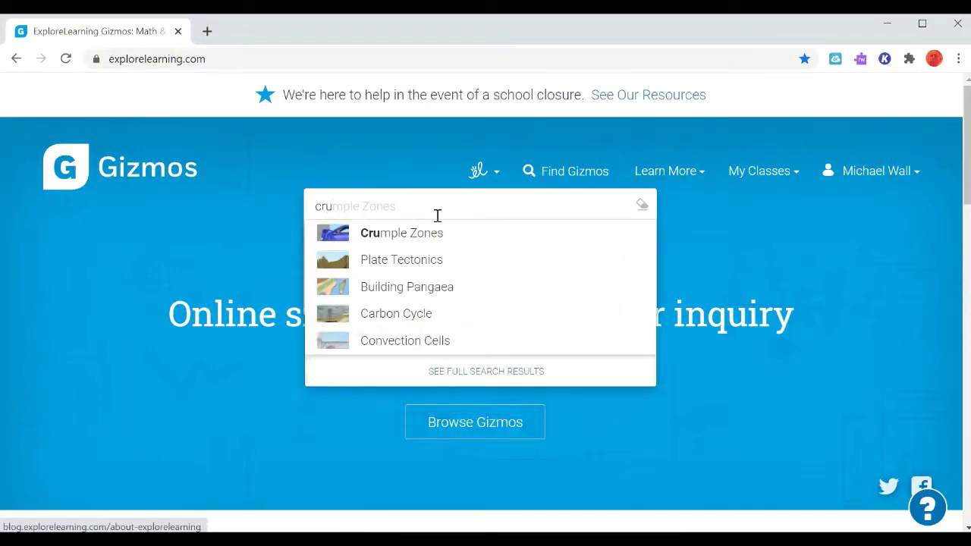
pyautogui.click(397, 237)
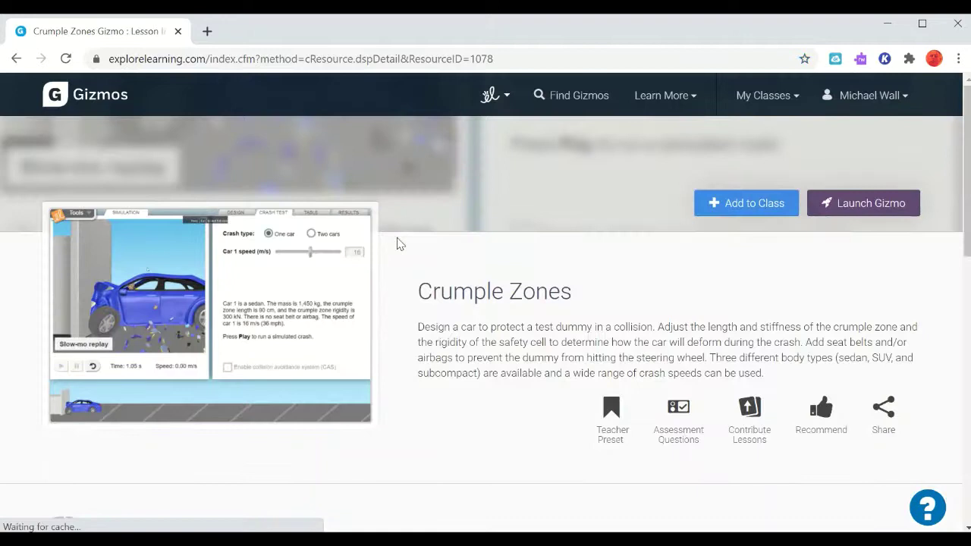
pyautogui.click(298, 294)
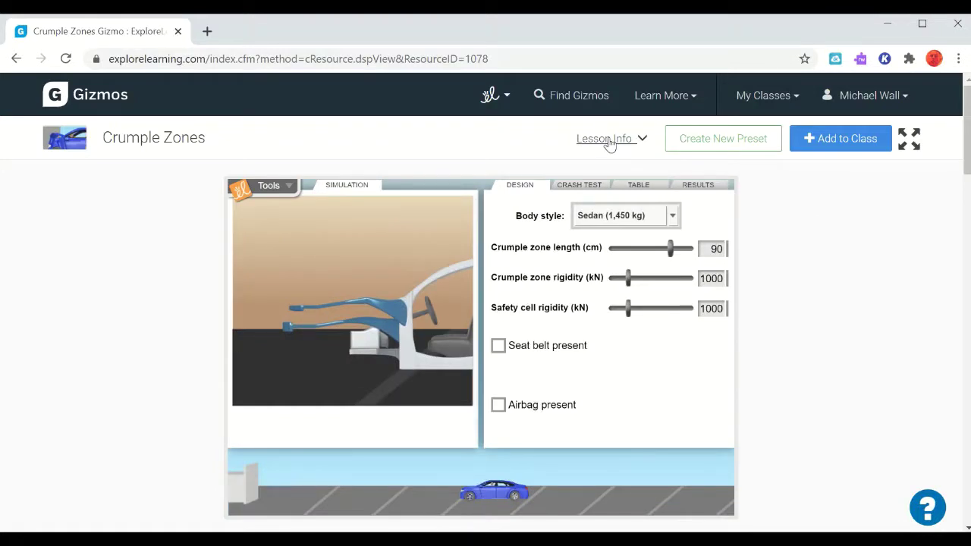
pyautogui.click(642, 142)
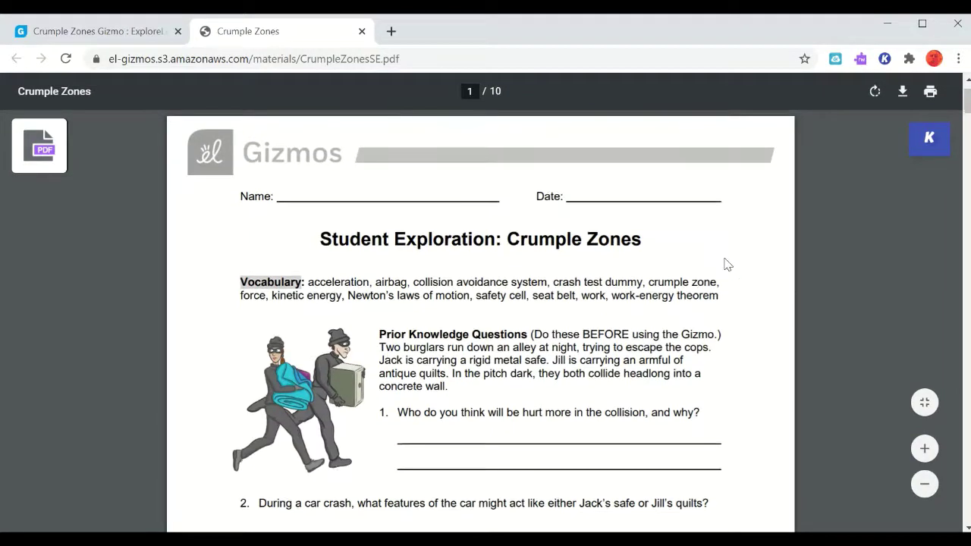
# - Scroll the worksheet down to Activity A: Surviving a crash, then back to page 1
pyautogui.scroll(-2, 607, 258)
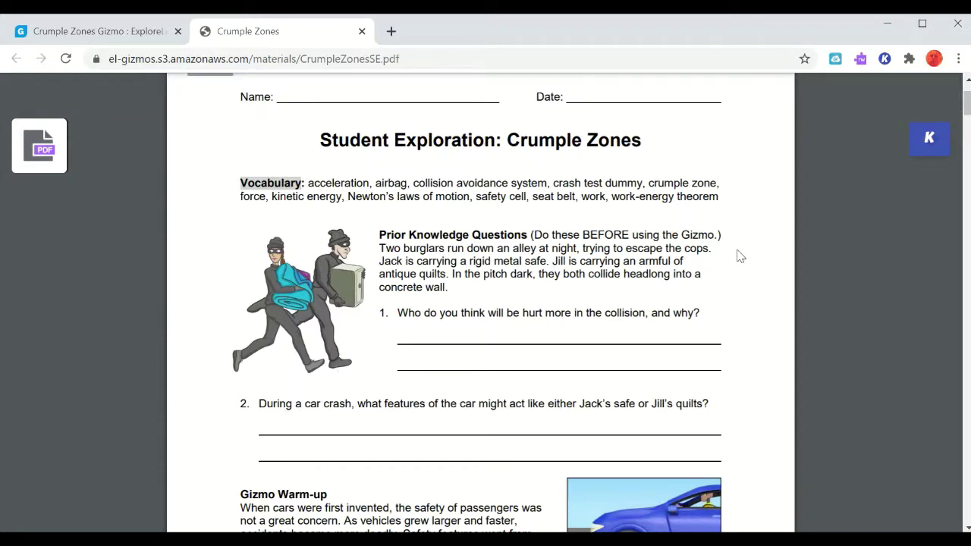
pyautogui.scroll(-8, 740, 256)
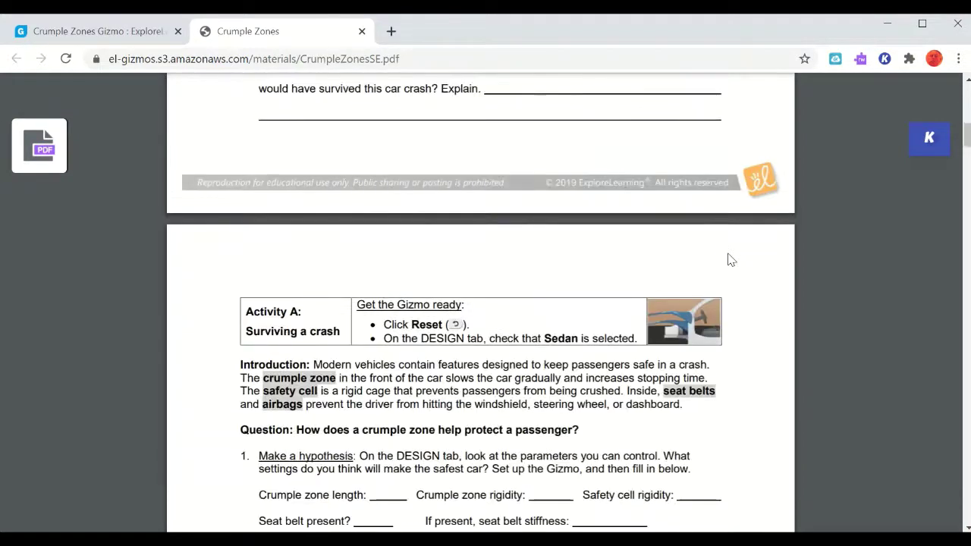
pyautogui.scroll(-1, 731, 260)
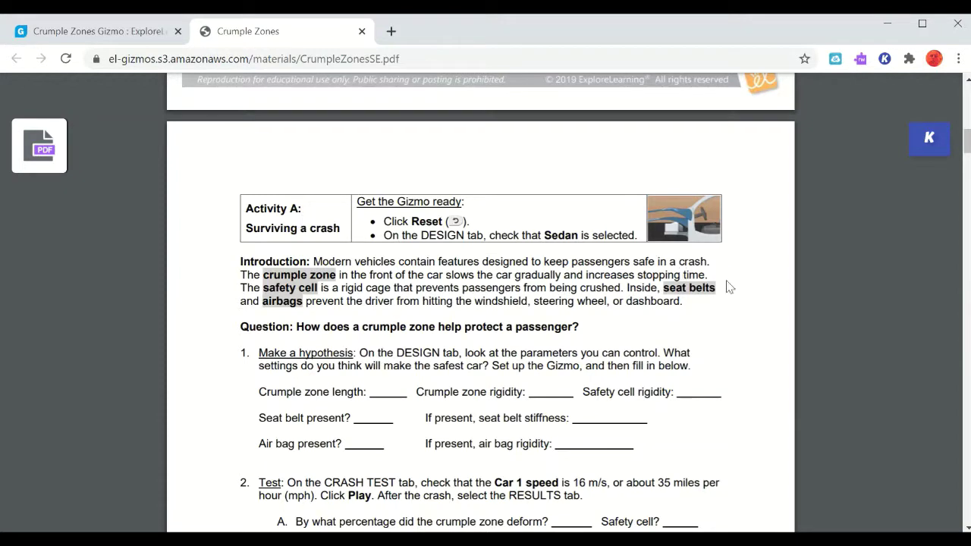
pyautogui.scroll(-3, 771, 300)
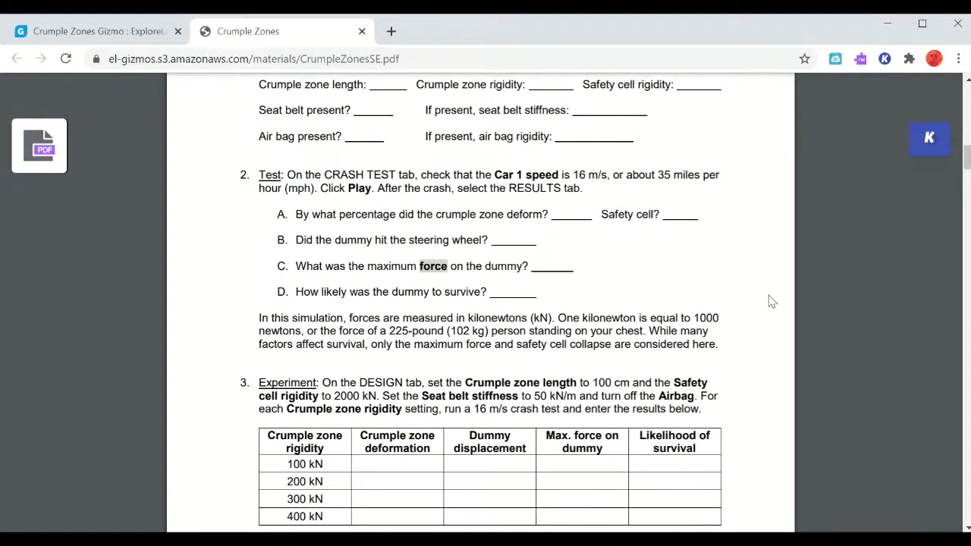
pyautogui.scroll(5, 770, 300)
pyautogui.scroll(10, 770, 300)
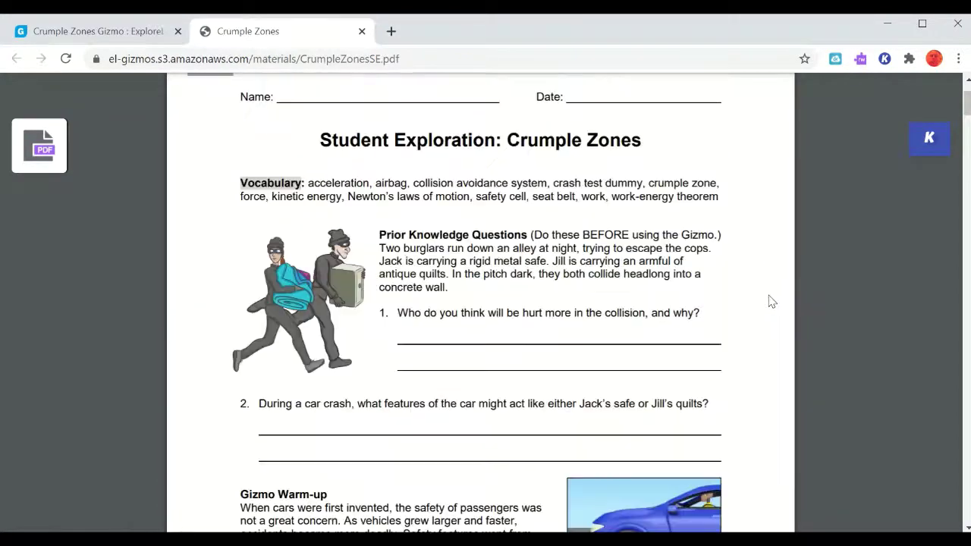
# - Return to the Crumple Zones Gizmo, mute the audio, and make the simulation full screen
pyautogui.click(108, 34)
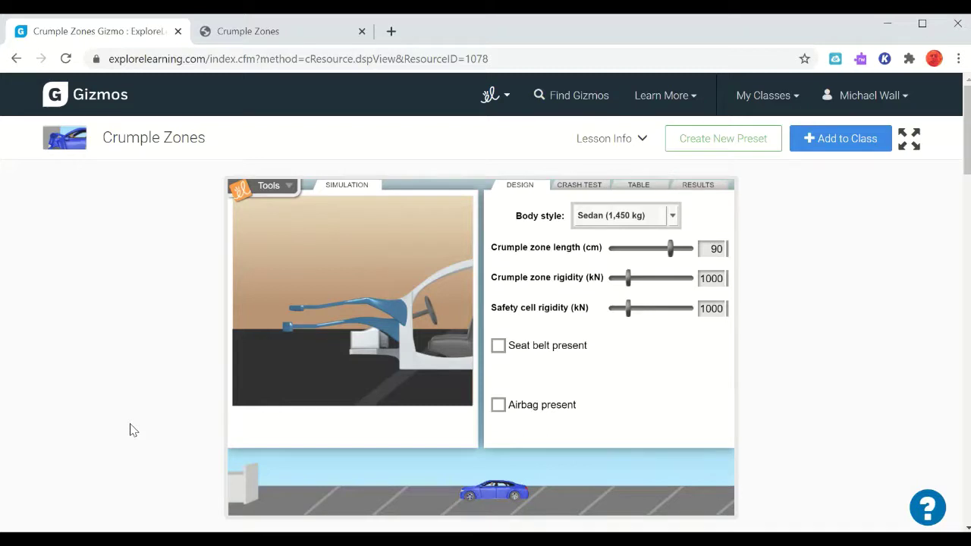
pyautogui.press('XF86AudioMute')
pyautogui.click(909, 139)
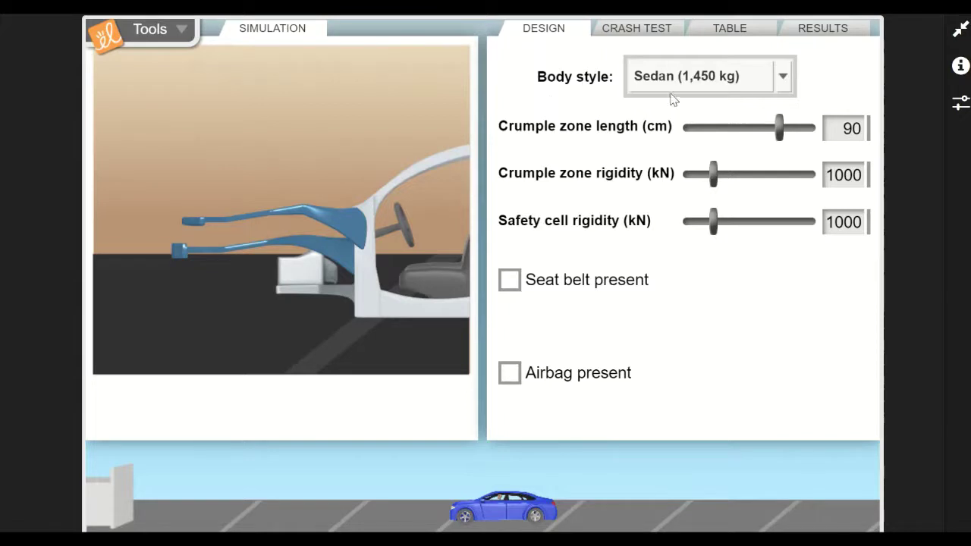
pyautogui.click(782, 84)
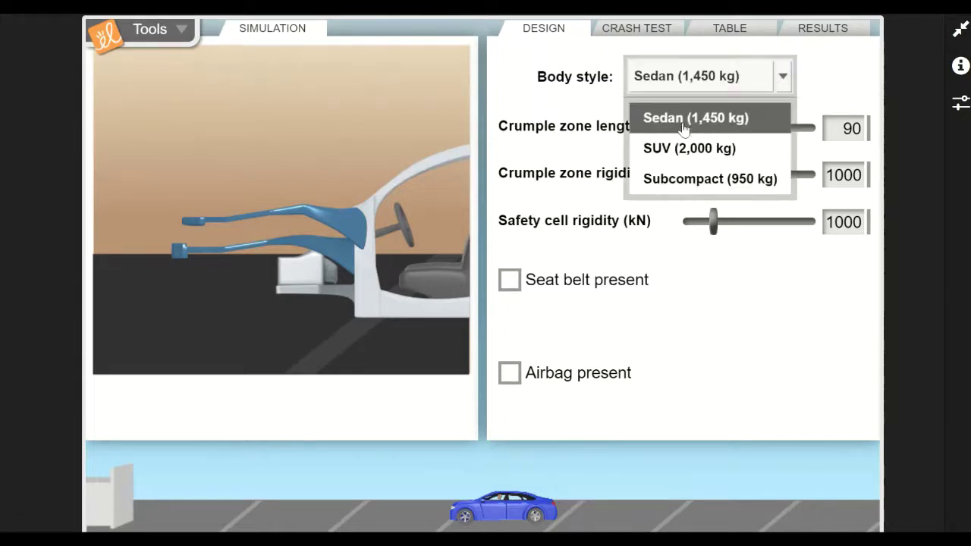
pyautogui.click(689, 152)
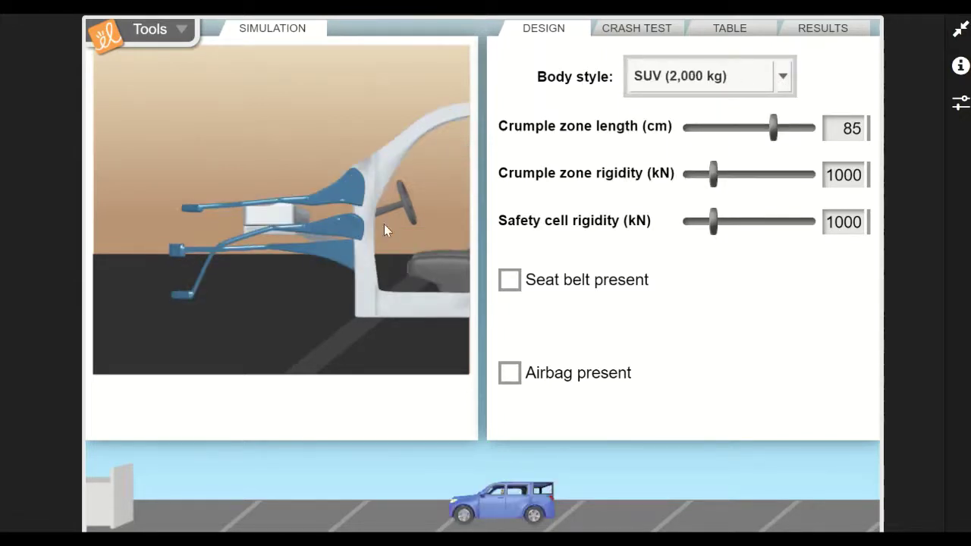
pyautogui.click(785, 79)
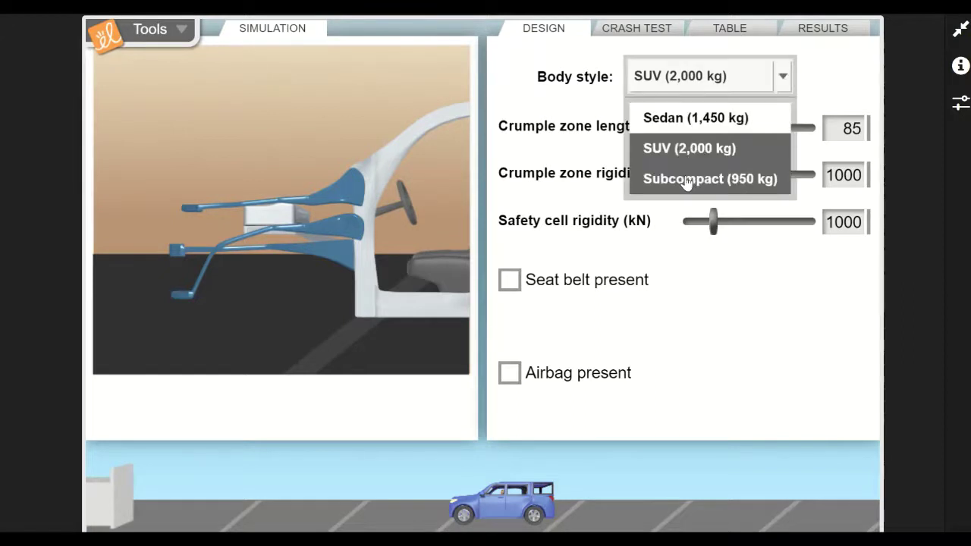
pyautogui.click(686, 182)
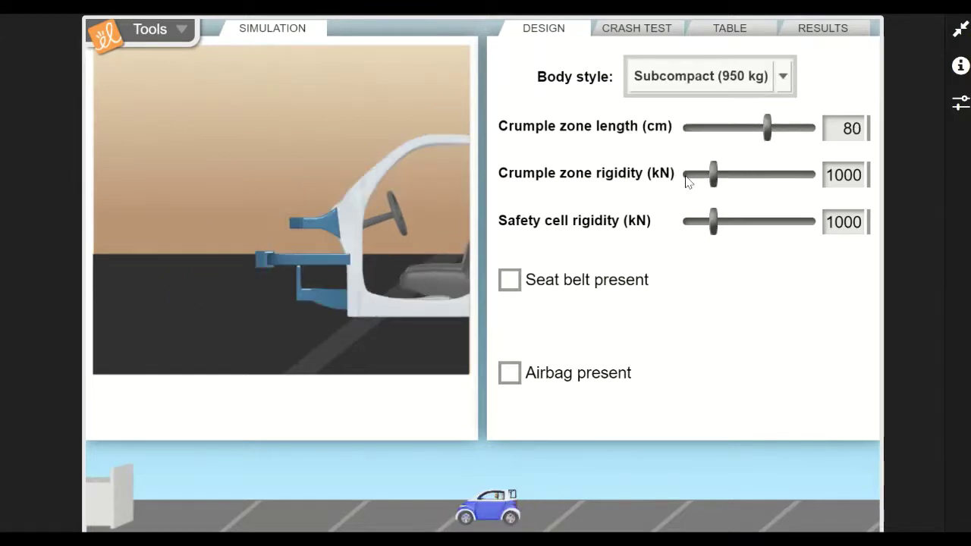
pyautogui.click(787, 86)
pyautogui.click(678, 122)
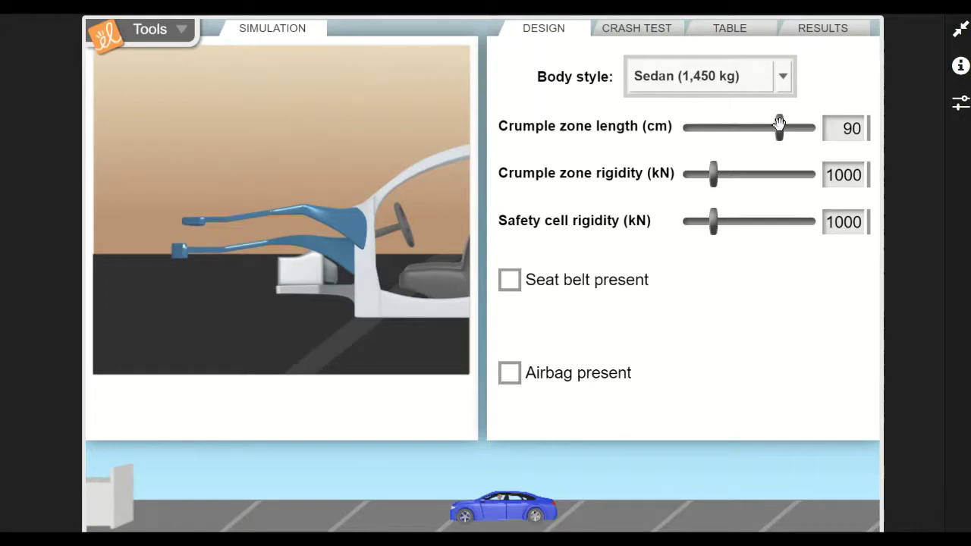
# - Shorten the sedan's crumple zone to 65 cm, keeping both rigidities at 1000 kN
pyautogui.moveTo(779, 125); pyautogui.dragTo(748, 124)
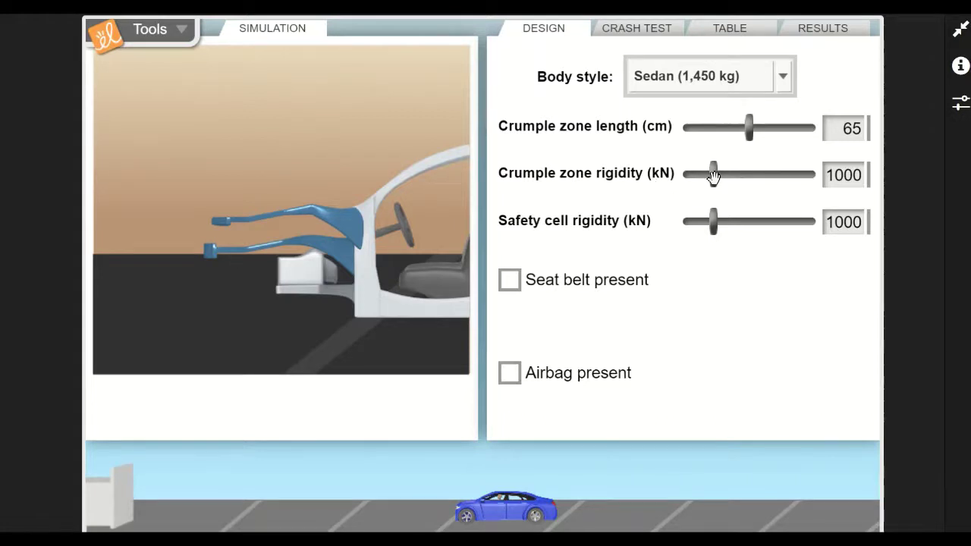
pyautogui.moveTo(713, 177)
pyautogui.mouseDown()
pyautogui.moveTo(812, 182)
pyautogui.moveTo(679, 179)
pyautogui.moveTo(714, 179)
pyautogui.mouseUp()
pyautogui.moveTo(714, 222)
pyautogui.mouseDown()
pyautogui.moveTo(819, 226)
pyautogui.moveTo(695, 225)
pyautogui.moveTo(714, 223)
pyautogui.mouseUp()
pyautogui.click(511, 285)
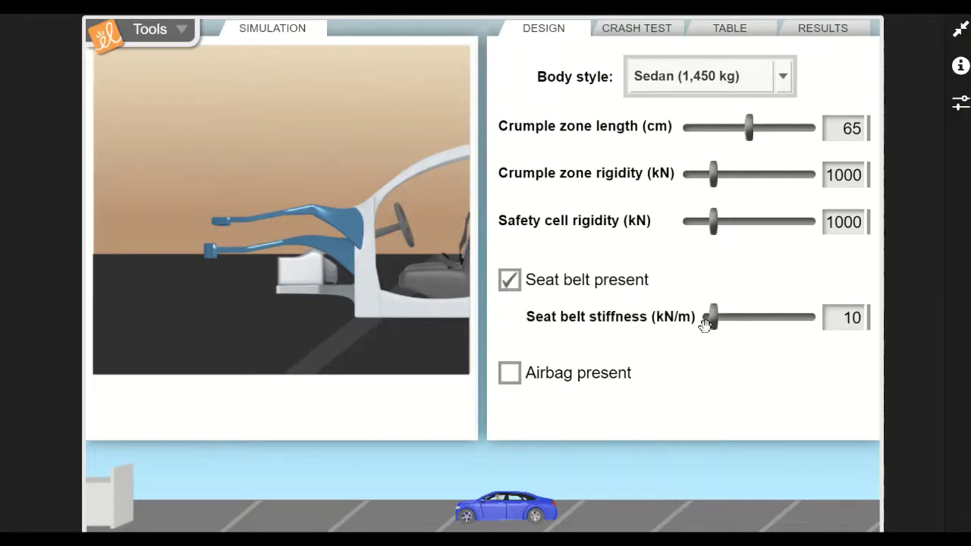
pyautogui.moveTo(707, 319)
pyautogui.mouseDown()
pyautogui.moveTo(779, 317)
pyautogui.moveTo(717, 317)
pyautogui.mouseUp()
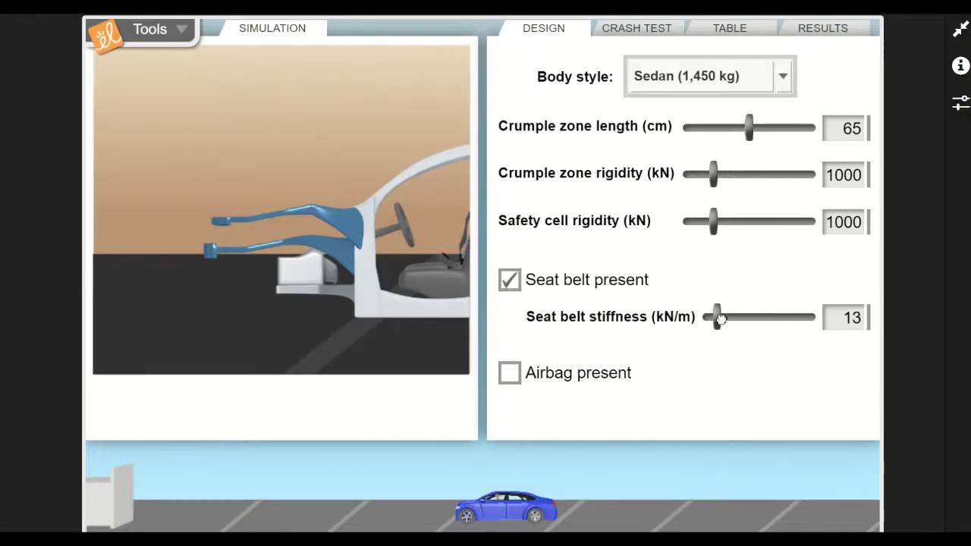
pyautogui.click(511, 373)
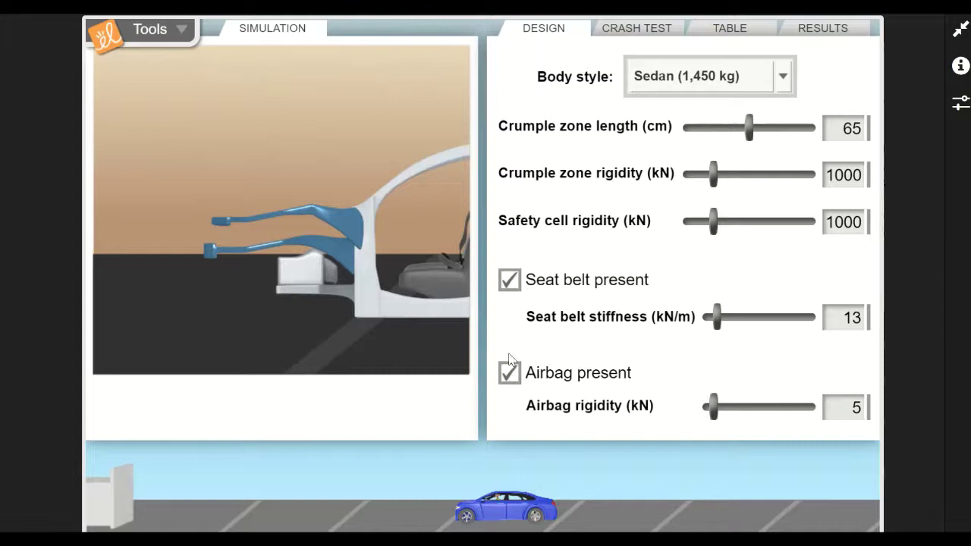
pyautogui.click(509, 371)
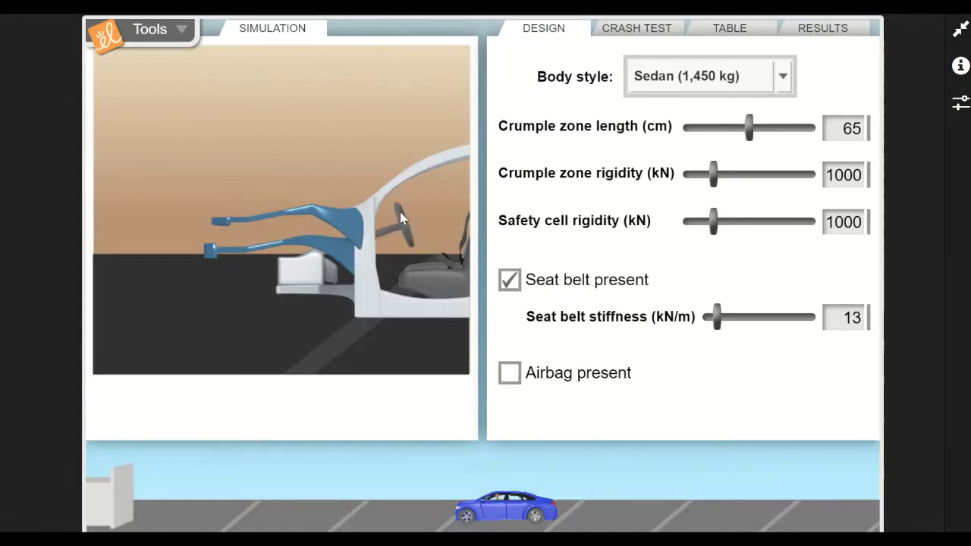
pyautogui.click(511, 376)
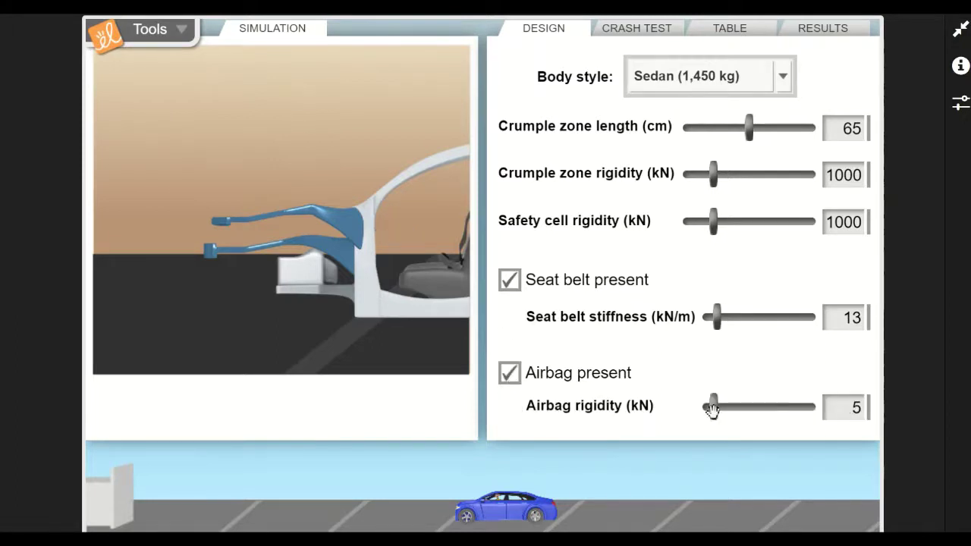
pyautogui.moveTo(713, 409)
pyautogui.mouseDown()
pyautogui.moveTo(804, 414)
pyautogui.moveTo(719, 409)
pyautogui.mouseUp()
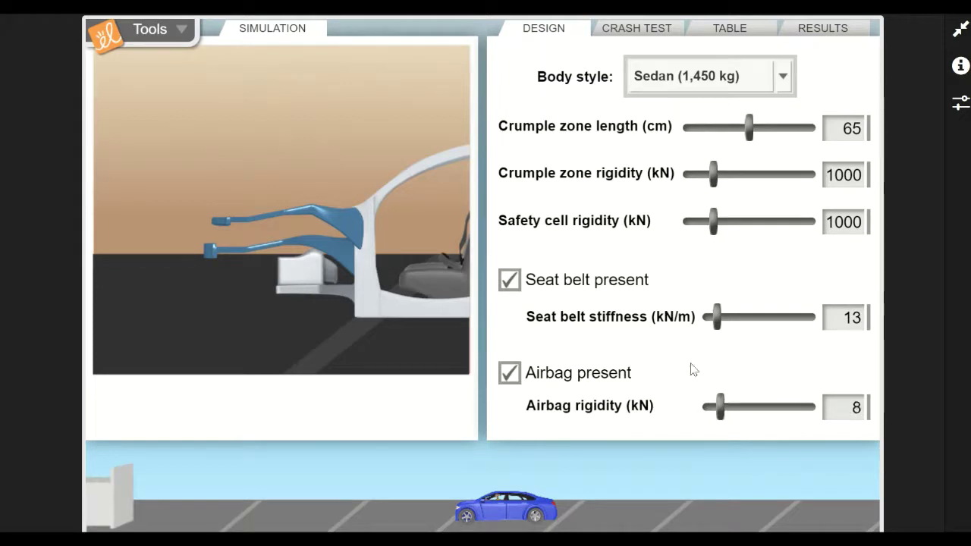
pyautogui.click(511, 280)
pyautogui.click(511, 373)
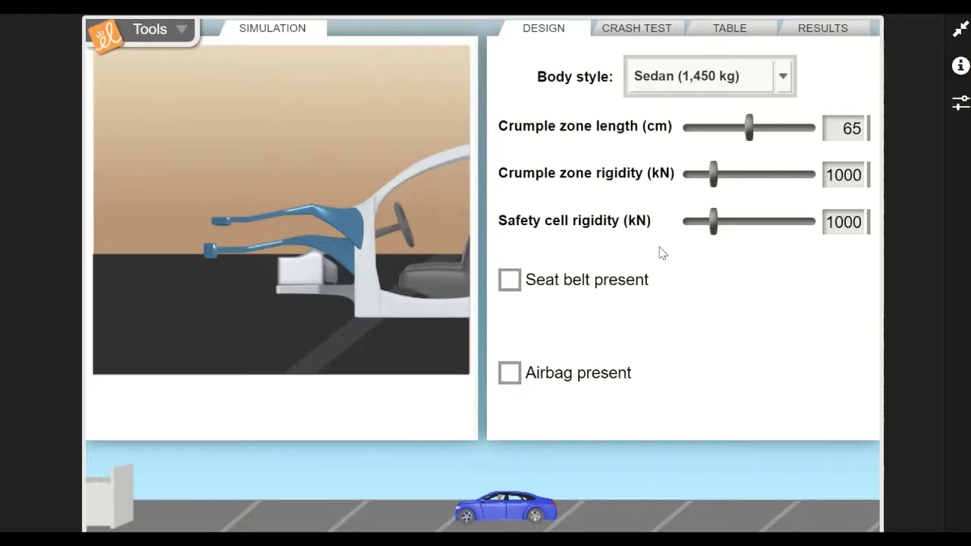
# - Preset Car 2 to 17 m/s and 1,400 kg, then return to a one-car 14 m/s crash
pyautogui.click(629, 34)
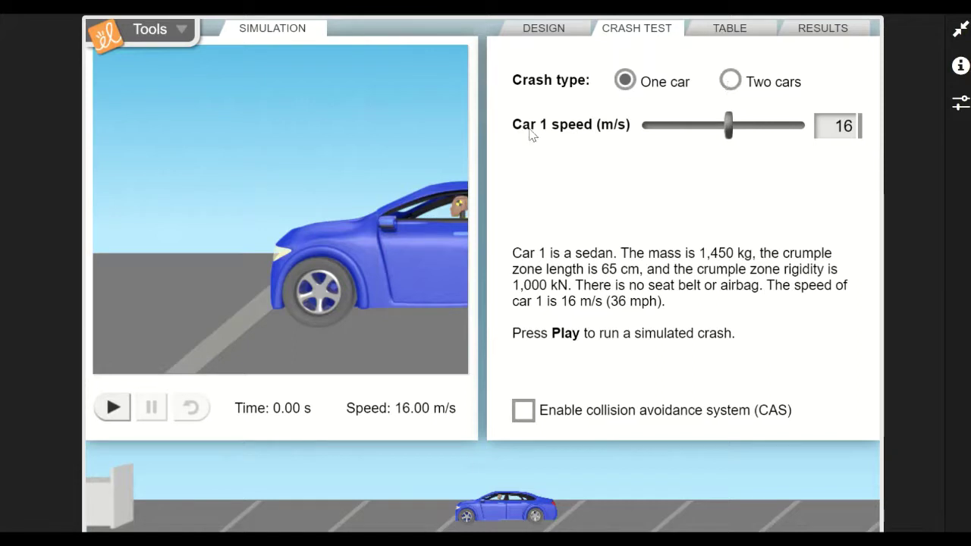
pyautogui.moveTo(730, 130)
pyautogui.mouseDown()
pyautogui.moveTo(773, 130)
pyautogui.moveTo(719, 138)
pyautogui.mouseUp()
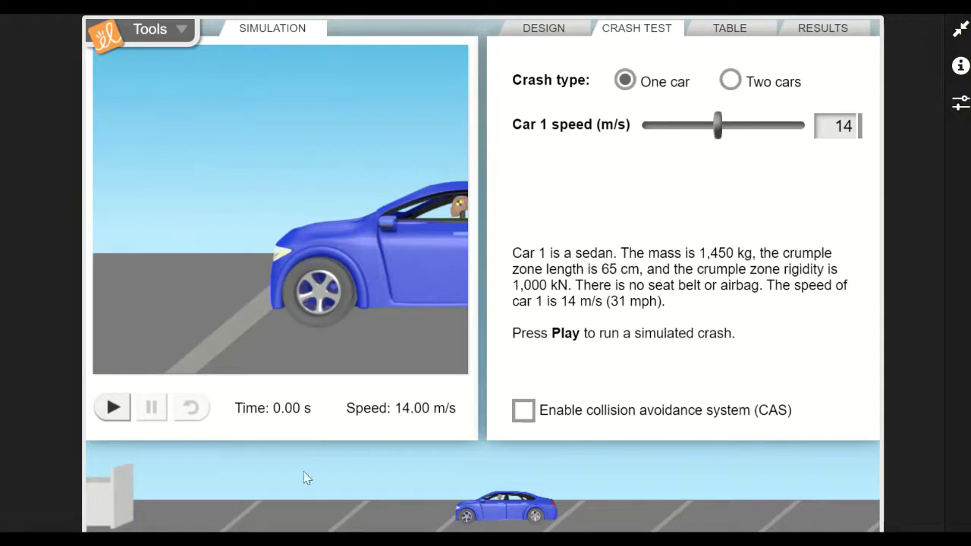
pyautogui.click(730, 82)
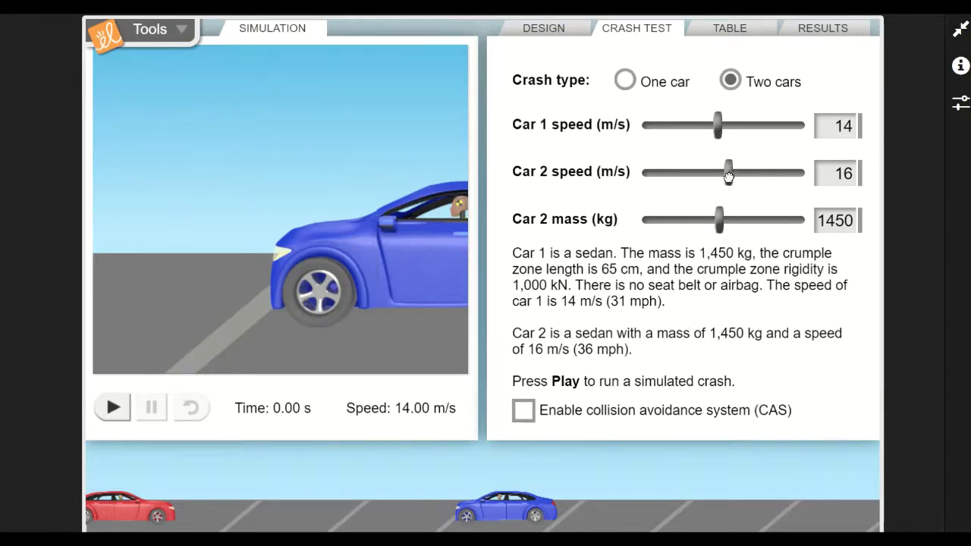
pyautogui.moveTo(728, 177); pyautogui.dragTo(734, 174)
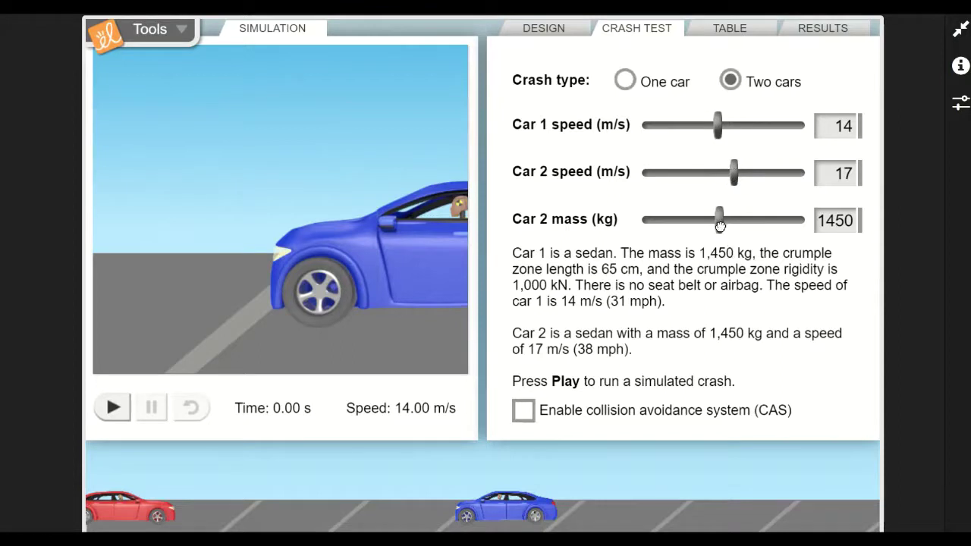
pyautogui.moveTo(720, 226)
pyautogui.mouseDown()
pyautogui.moveTo(743, 225)
pyautogui.moveTo(713, 228)
pyautogui.mouseUp()
pyautogui.click(626, 81)
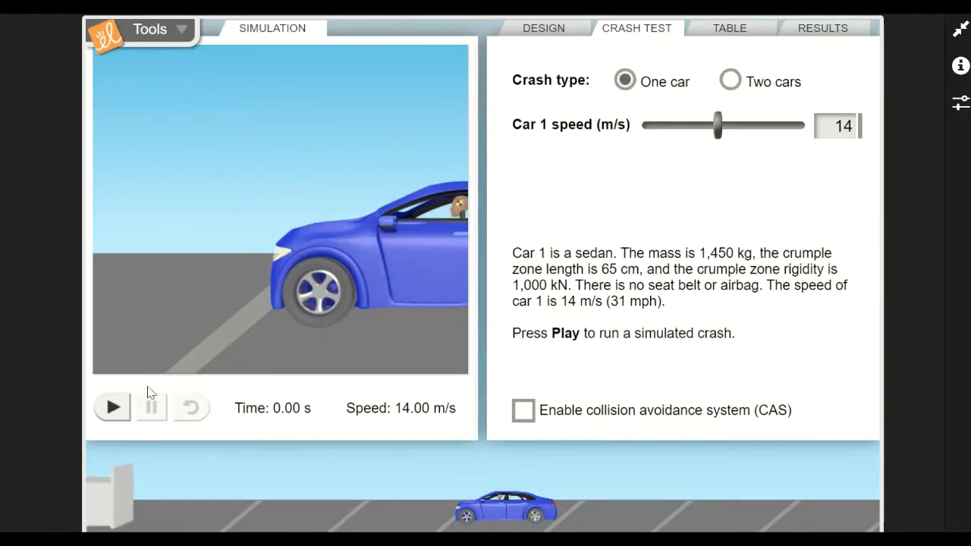
# - Run the one-car 14 m/s crash until the sedan stops against the wall at 1.18 s
pyautogui.click(114, 409)
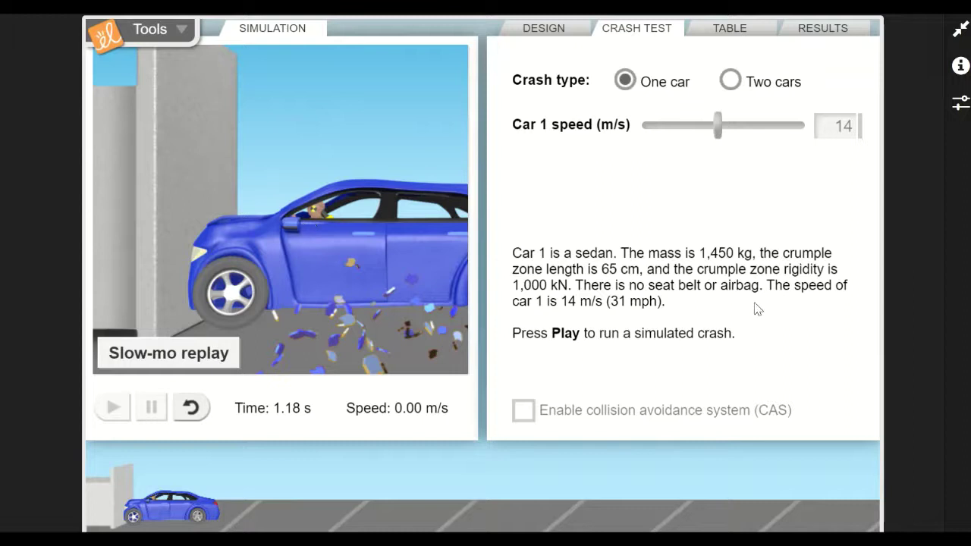
# - Show the crash data table and scroll to the −1000.0 kN dummy force at 1.174 s
pyautogui.click(729, 37)
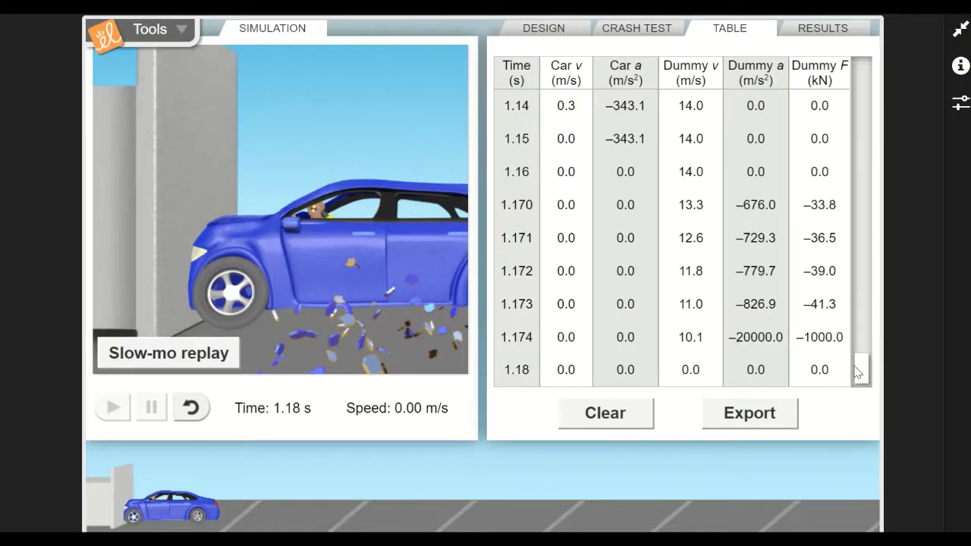
pyautogui.moveTo(861, 366)
pyautogui.mouseDown()
pyautogui.moveTo(850, 76)
pyautogui.moveTo(844, 373)
pyautogui.mouseUp()
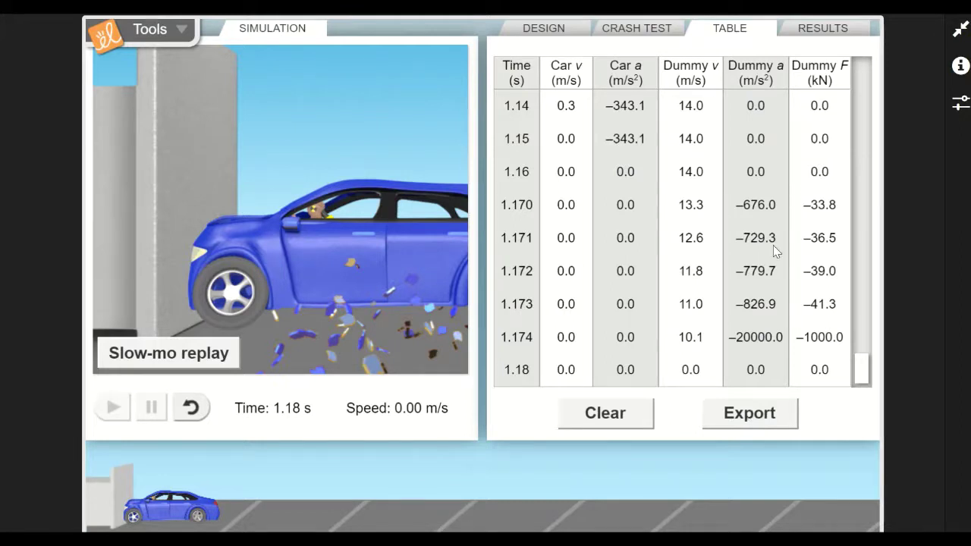
# - Show the results summary: 0% survival, death by head and torso trauma
pyautogui.click(814, 37)
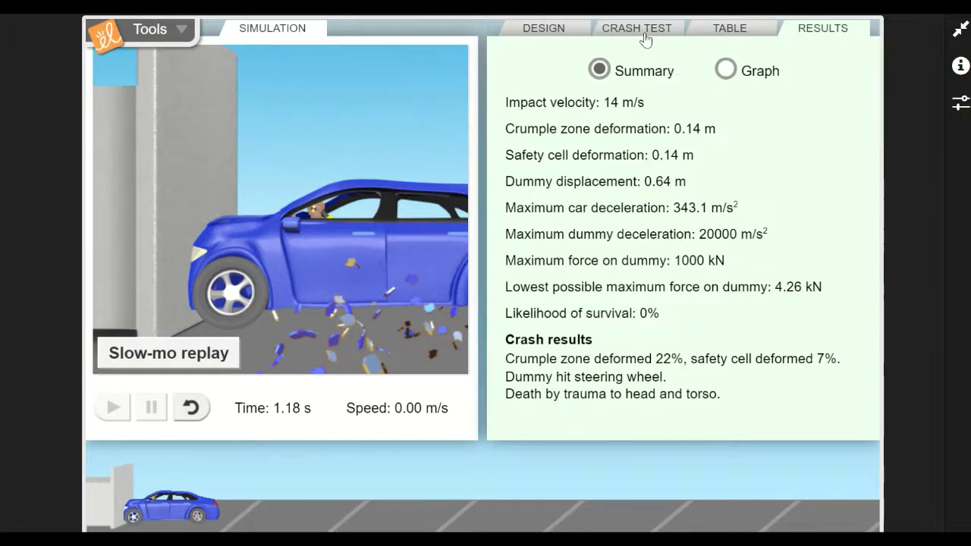
# - View the results as a Displacement-vs-time graph, then return to the sedan's design settings
pyautogui.click(726, 71)
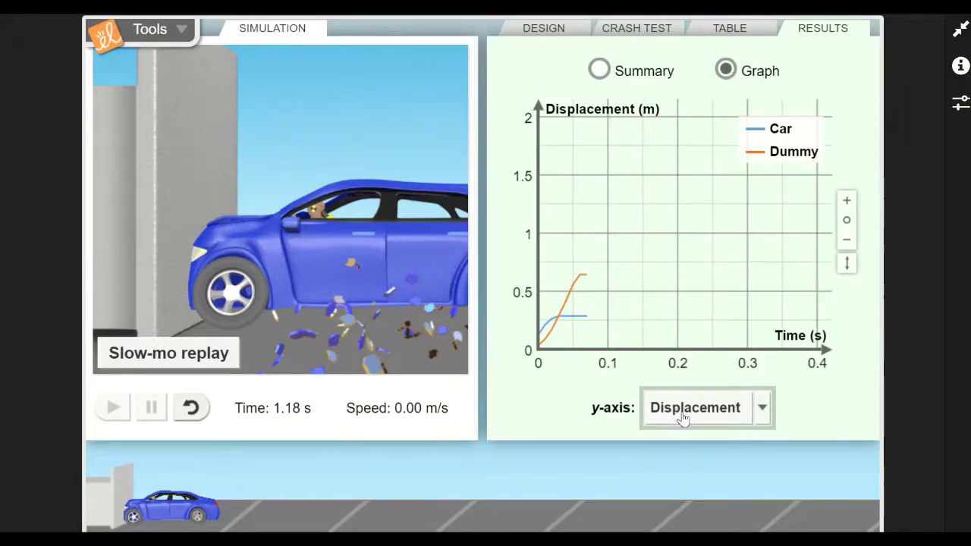
pyautogui.click(763, 411)
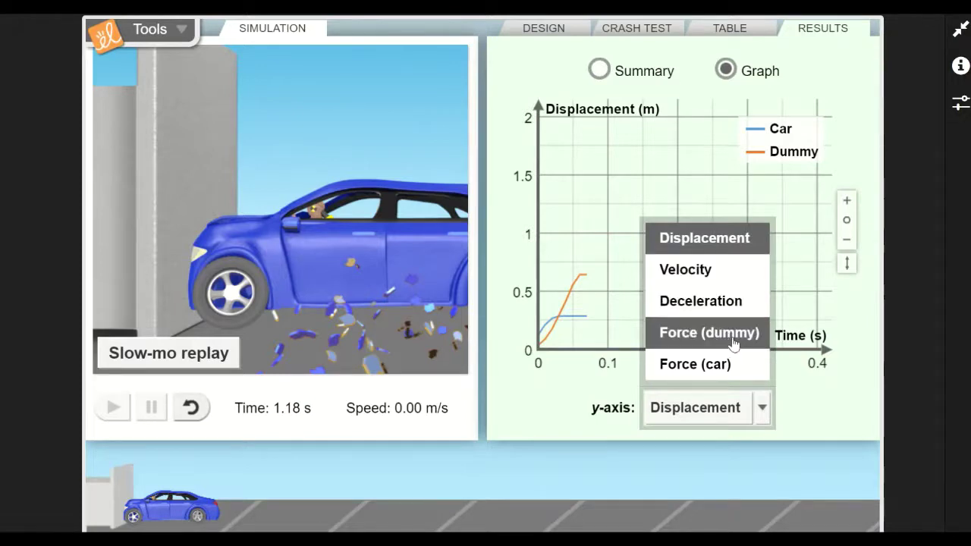
pyautogui.click(833, 393)
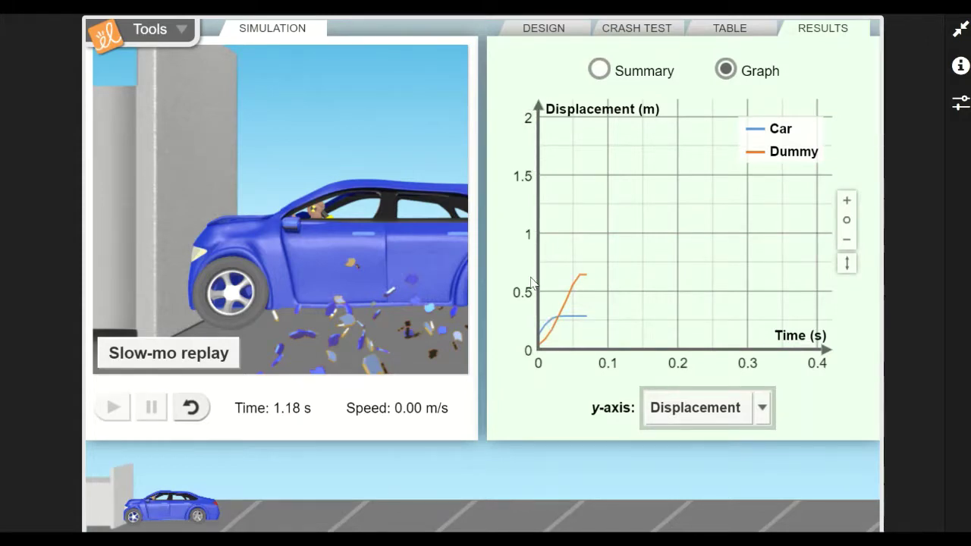
pyautogui.click(541, 30)
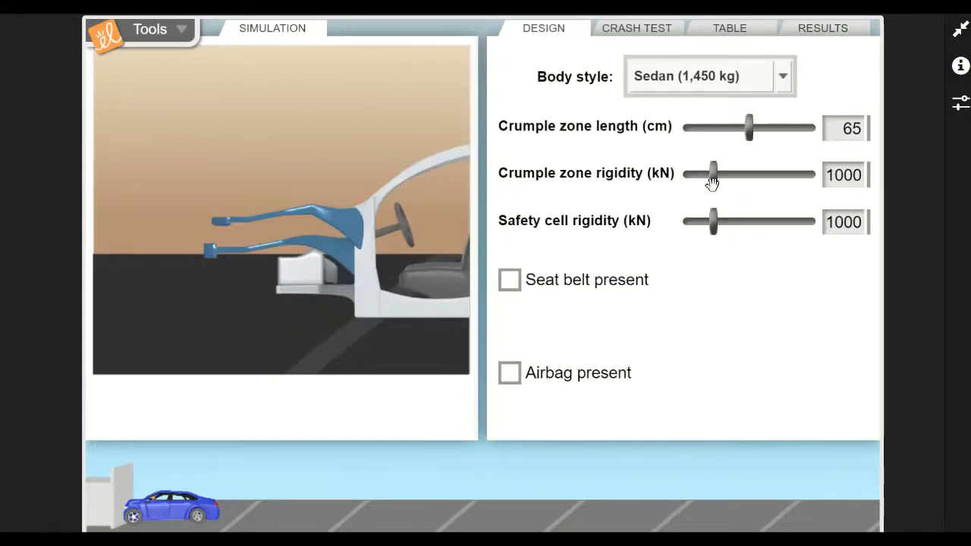
# - Set rigidities to 1700 and 1600 kN and add a 34 kN/m seat belt and 19 kN airbag
pyautogui.moveTo(714, 171); pyautogui.dragTo(736, 173)
pyautogui.moveTo(713, 221); pyautogui.dragTo(735, 221)
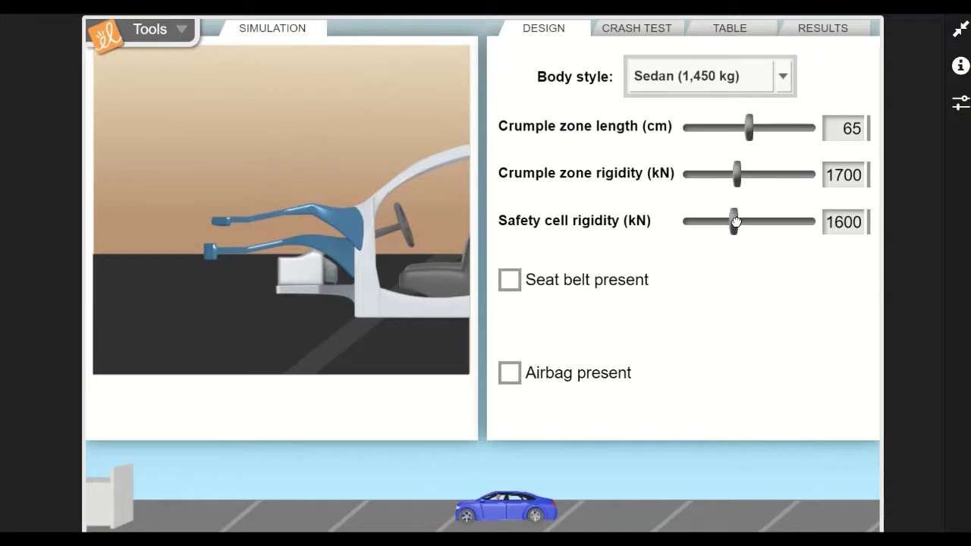
pyautogui.click(513, 283)
pyautogui.click(520, 382)
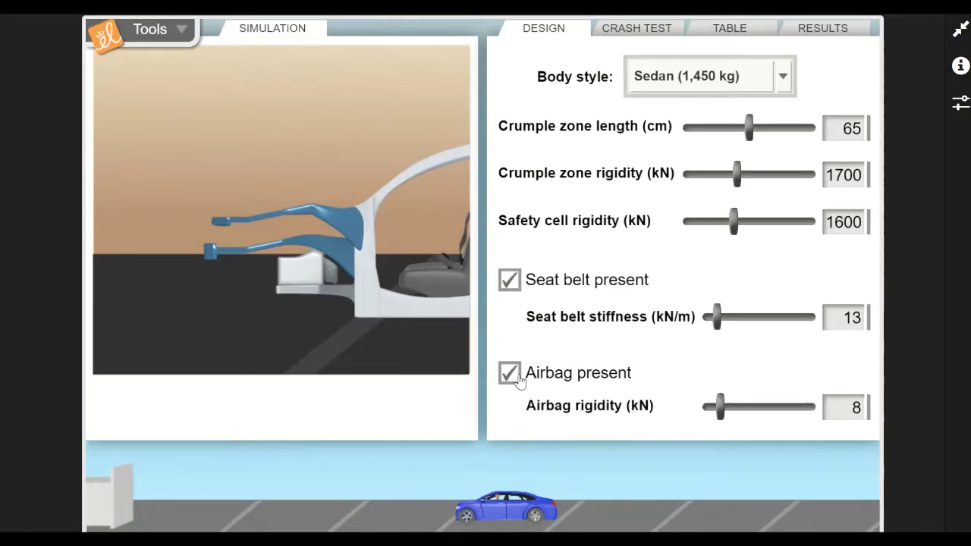
pyautogui.moveTo(717, 317); pyautogui.dragTo(741, 317)
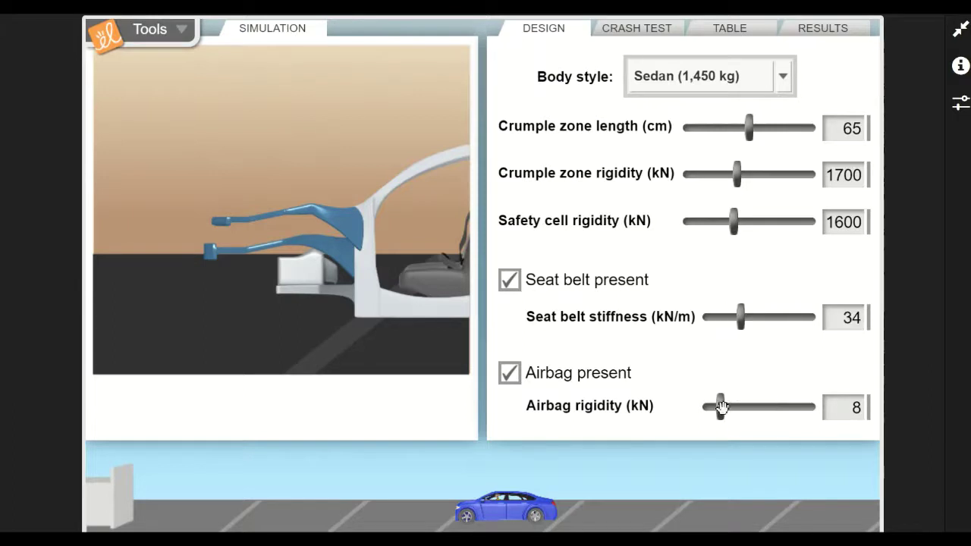
pyautogui.moveTo(721, 408); pyautogui.dragTo(745, 407)
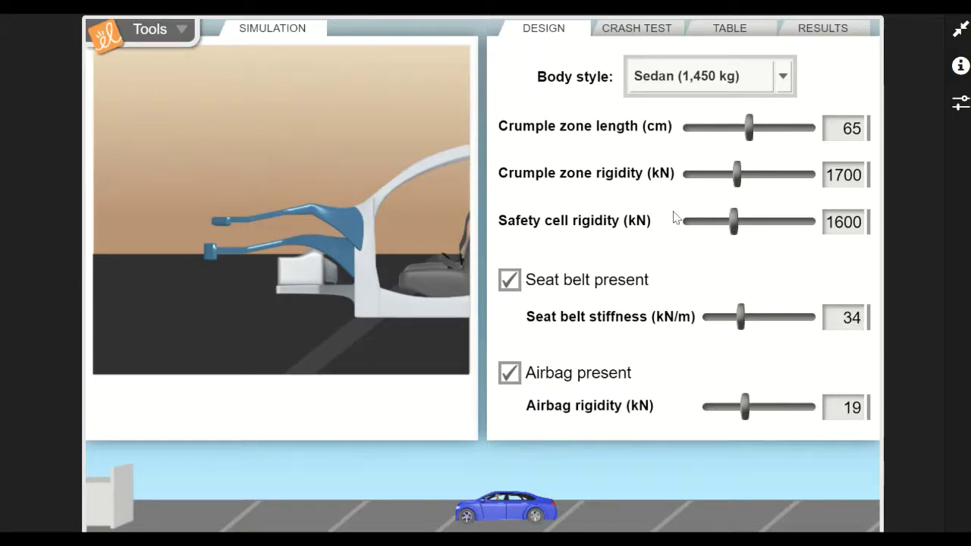
pyautogui.click(628, 32)
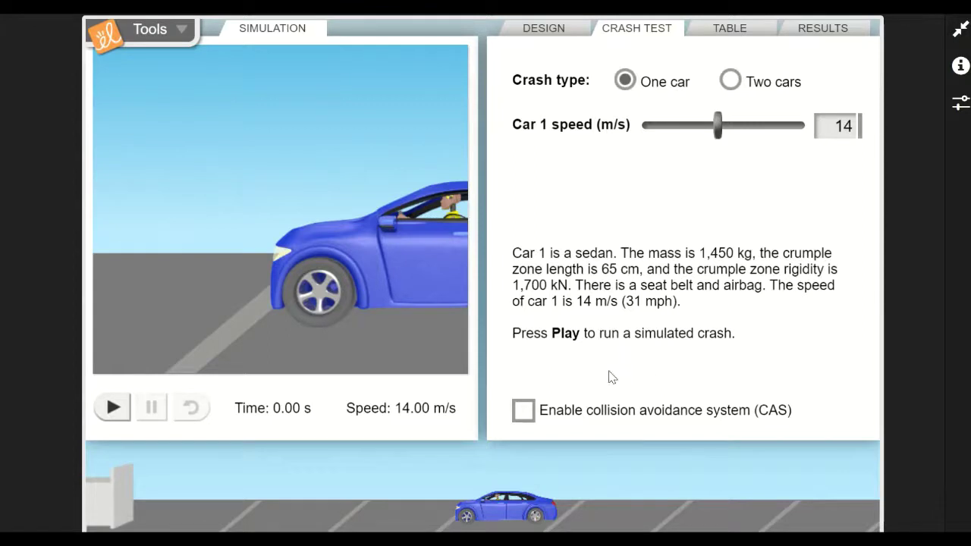
# - Run a two-car crash with collision avoidance enabled and replay it in slow motion
pyautogui.click(522, 416)
pyautogui.click(730, 82)
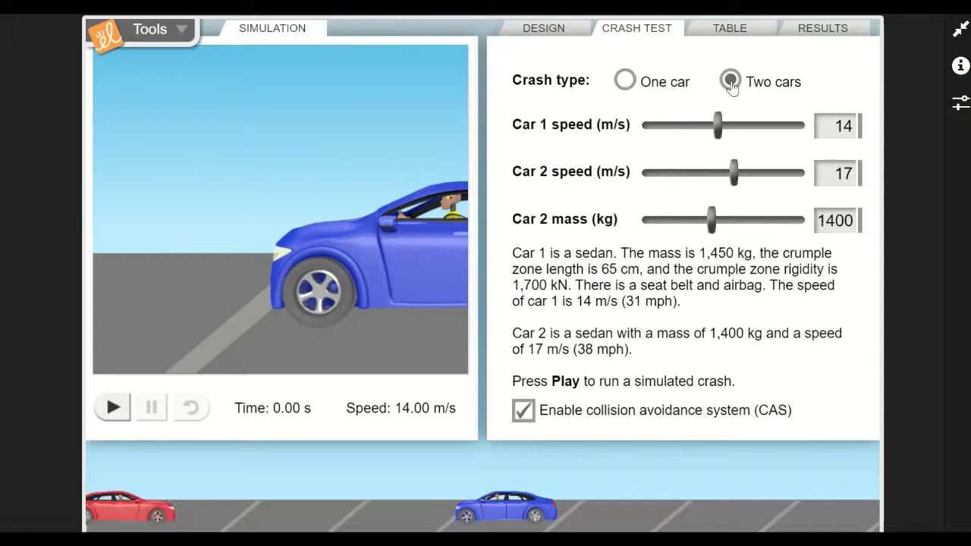
pyautogui.click(113, 410)
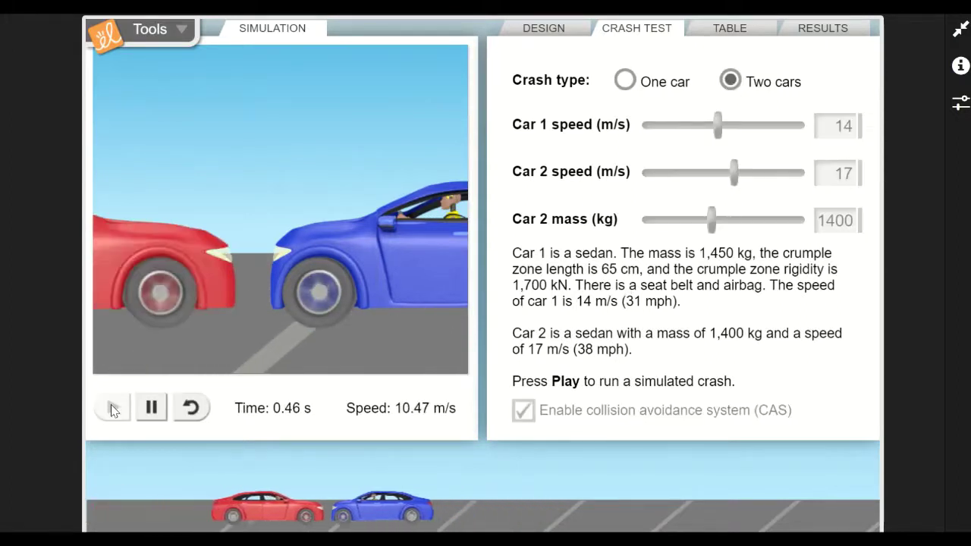
pyautogui.click(202, 351)
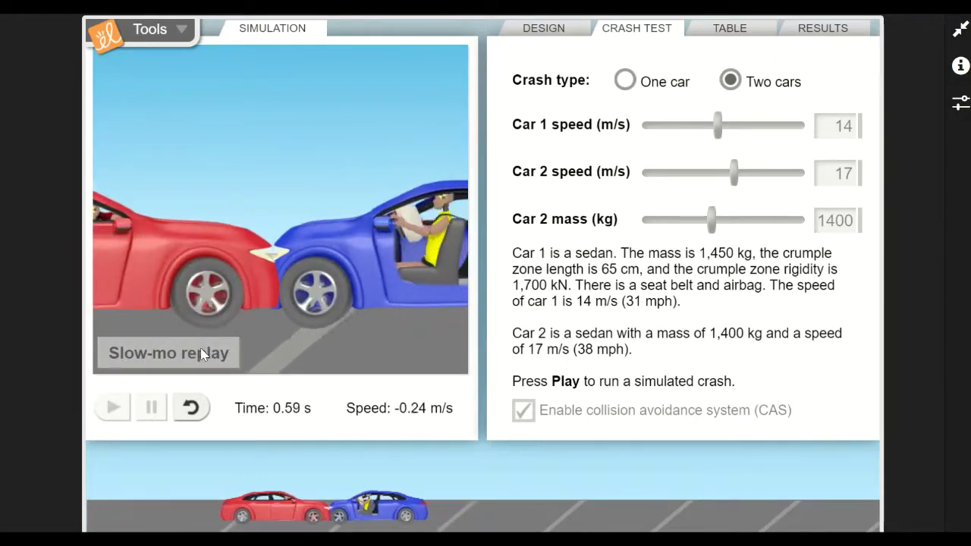
# - Show the two-car results summary: 70% survival likelihood, 27.79 kN dummy force, no injuries
pyautogui.click(742, 35)
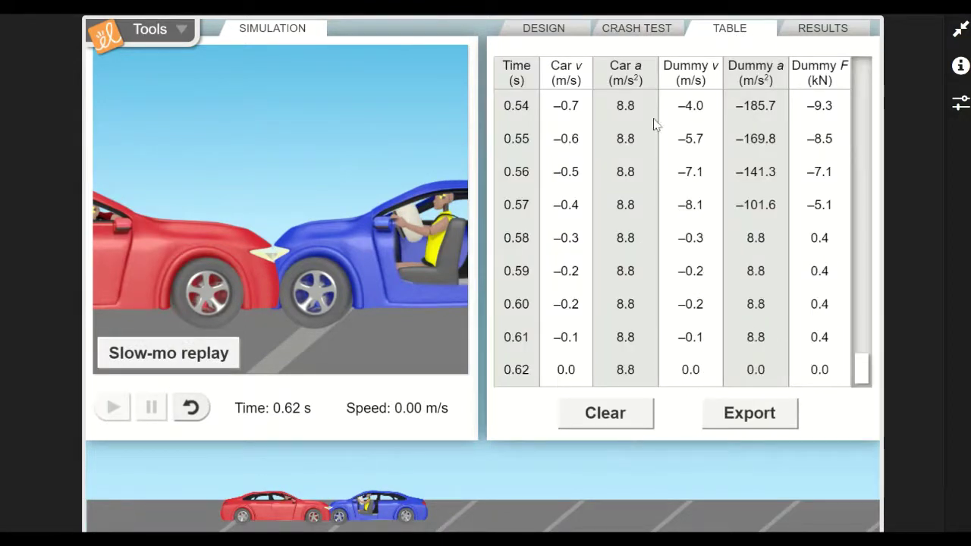
pyautogui.click(822, 35)
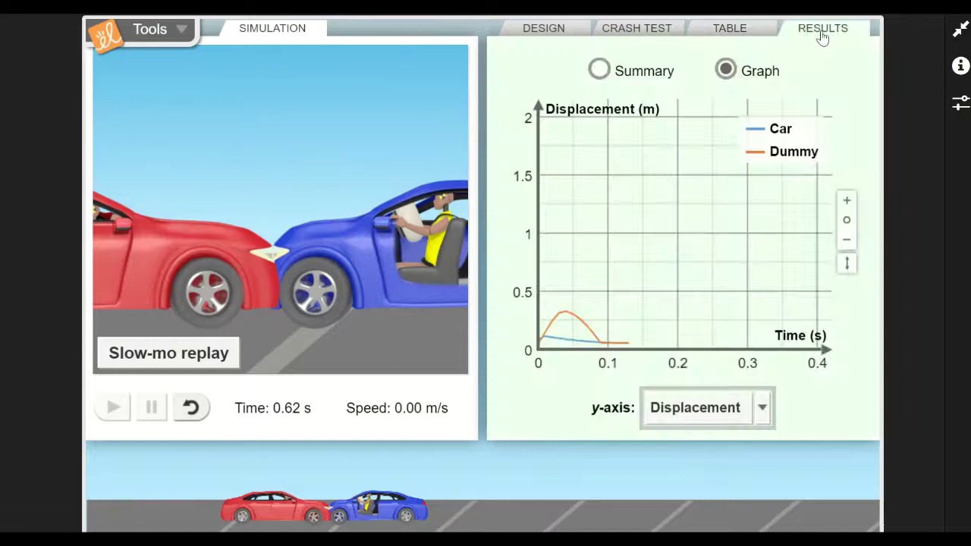
pyautogui.click(600, 69)
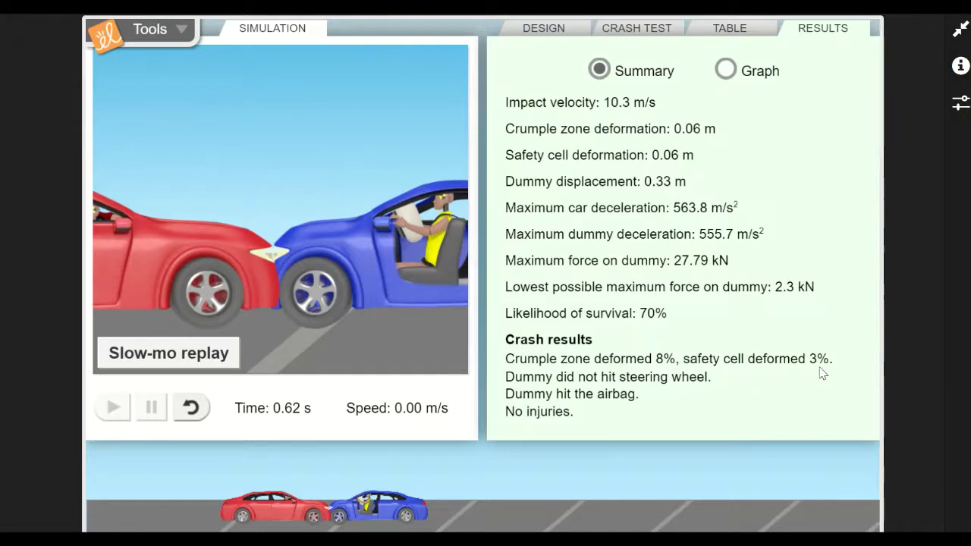
# - Return to the DESIGN tab to review the sedan's crumple zone, rigidity, seat belt and airbag settings
pyautogui.click(543, 29)
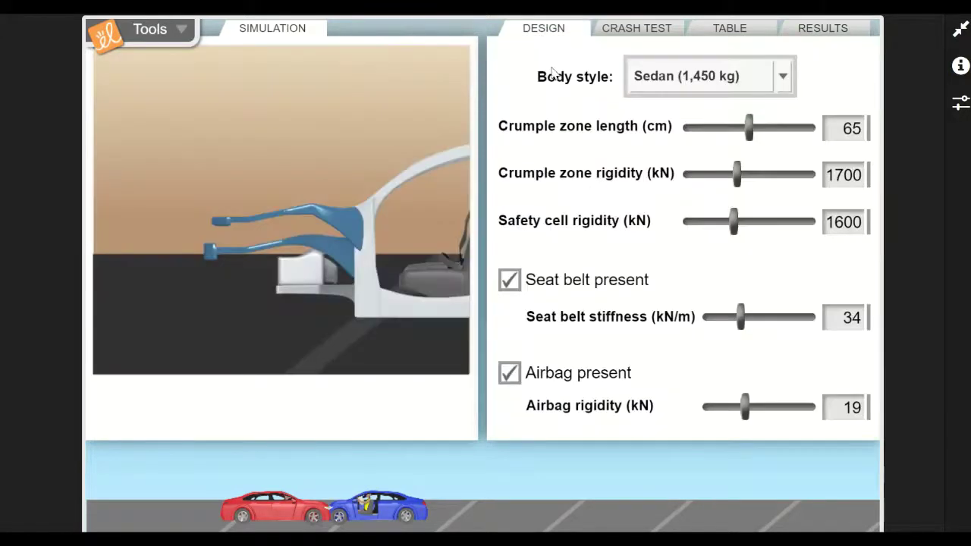